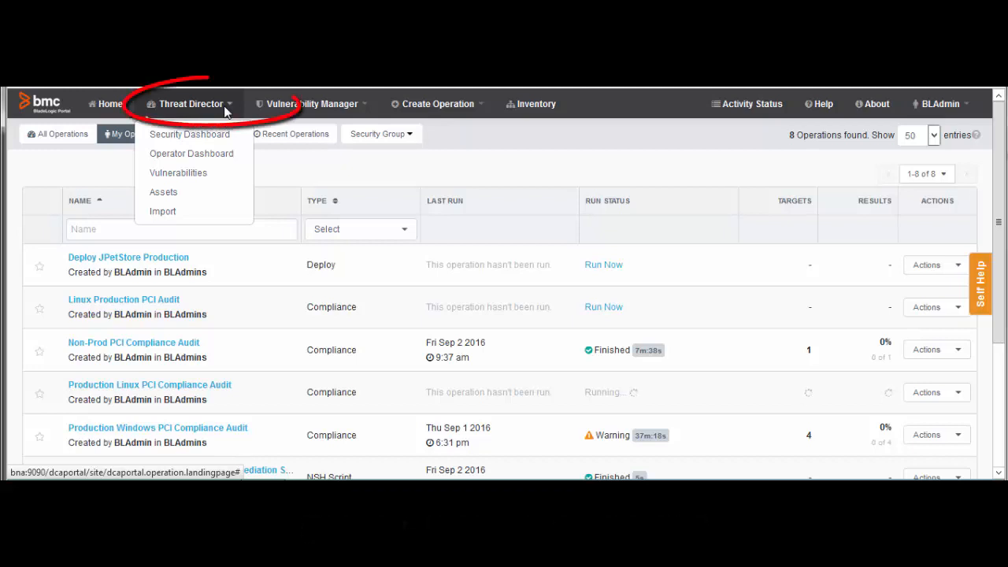
# Open the Threat Director scan import page and set the vendor to Qualys
pyautogui.click(198, 220)
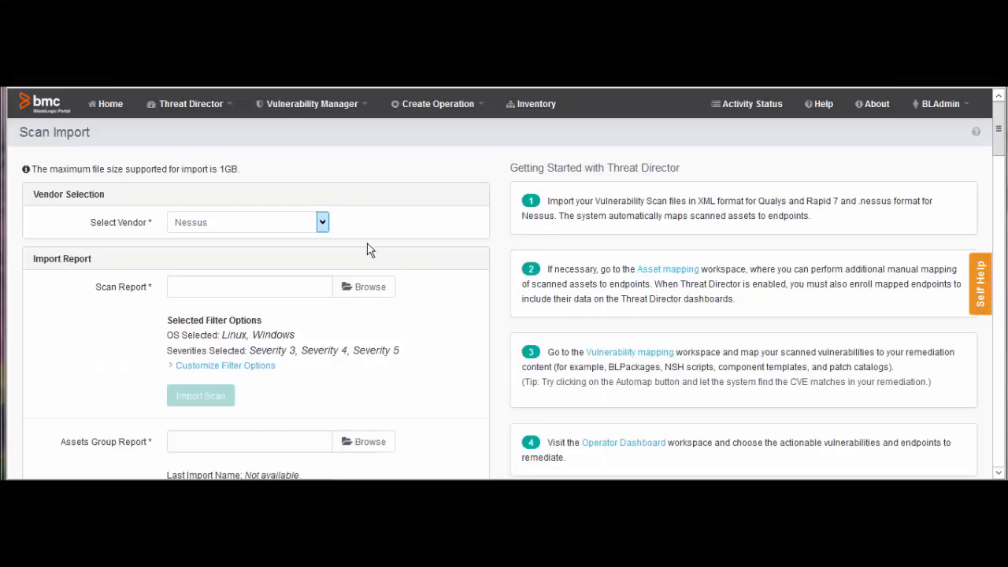
pyautogui.click(323, 223)
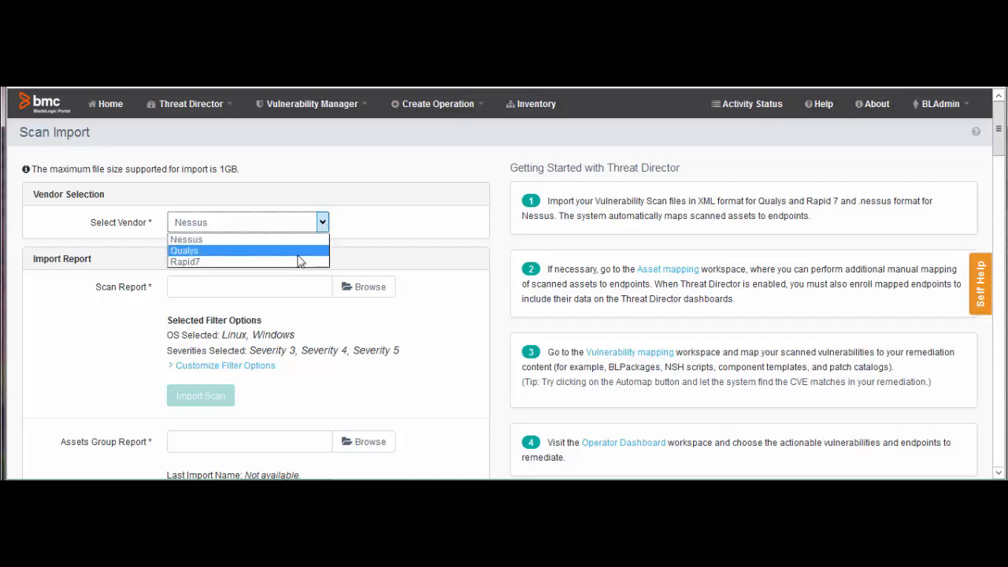
pyautogui.click(299, 252)
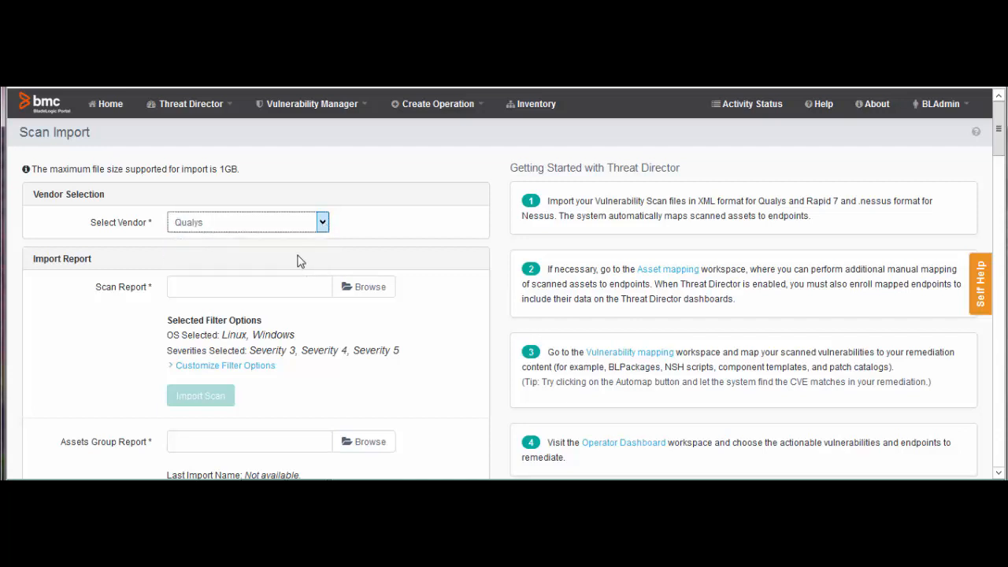
# Choose BSA.192.168.100.2.994.1007.xml from the scans2 imported folder as the scan report
pyautogui.click(366, 289)
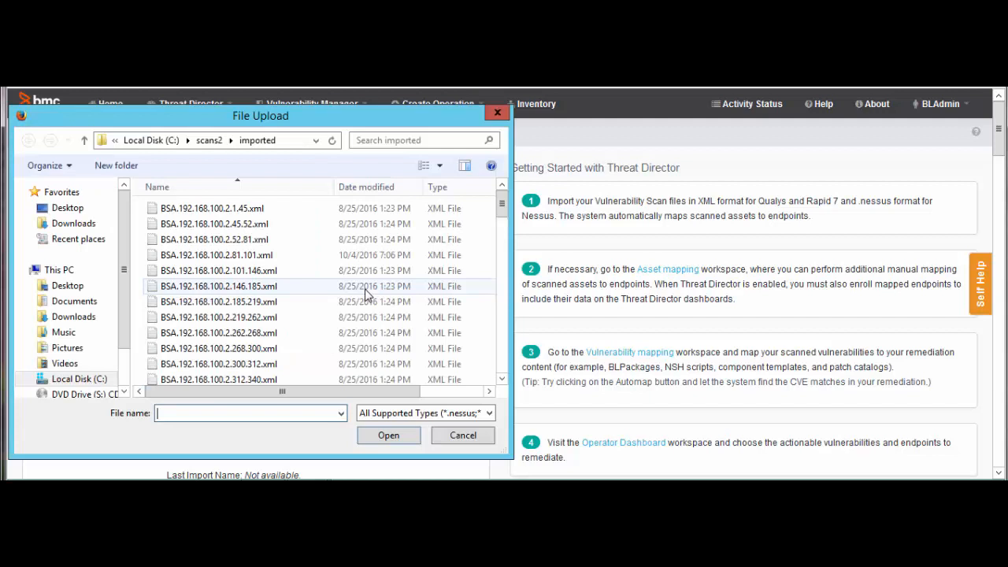
pyautogui.click(502, 323)
pyautogui.click(502, 326)
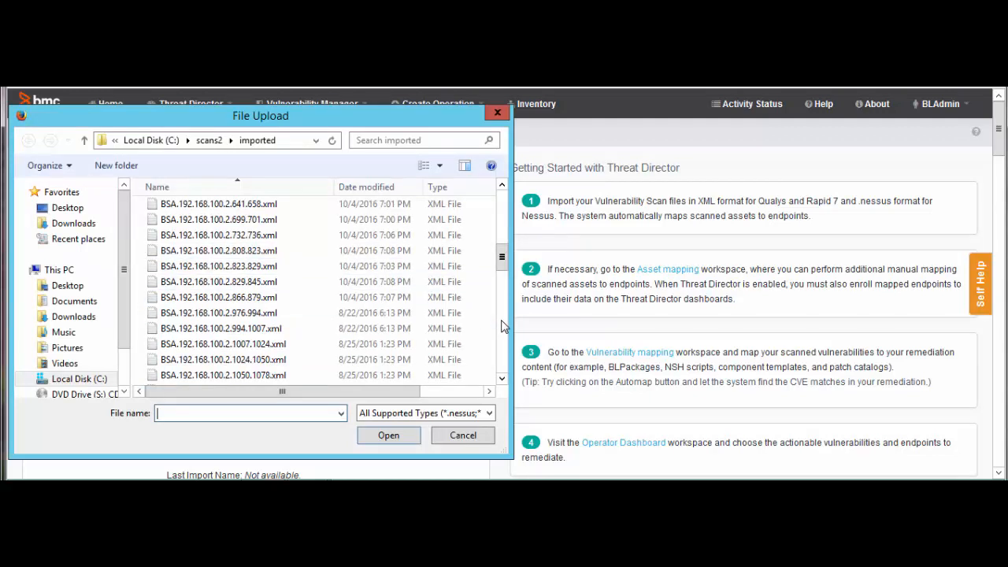
pyautogui.doubleClick(281, 329)
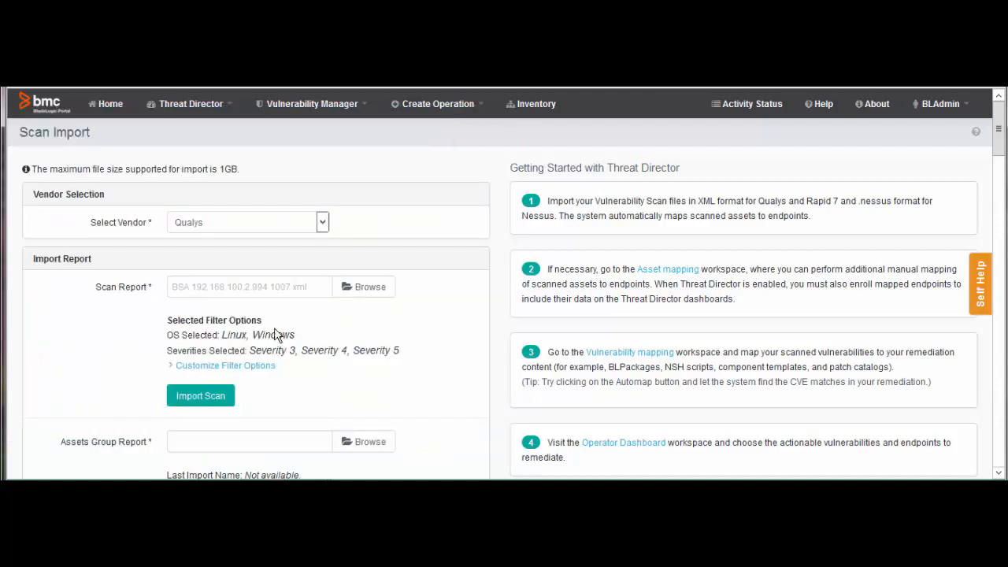
# Expand the import filter options, run the scan import with the preset filters, and open the activity status page
pyautogui.click(261, 373)
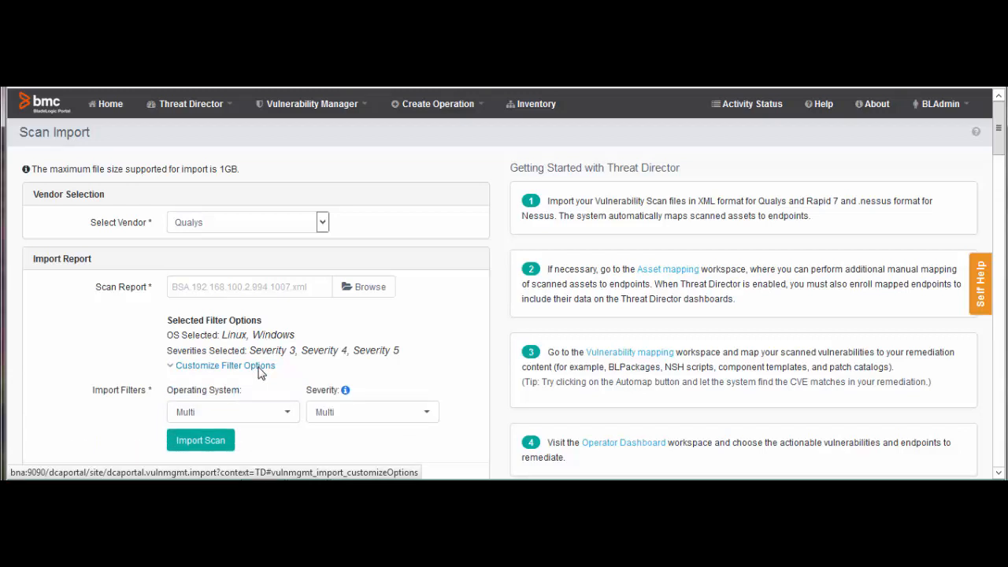
pyautogui.click(223, 443)
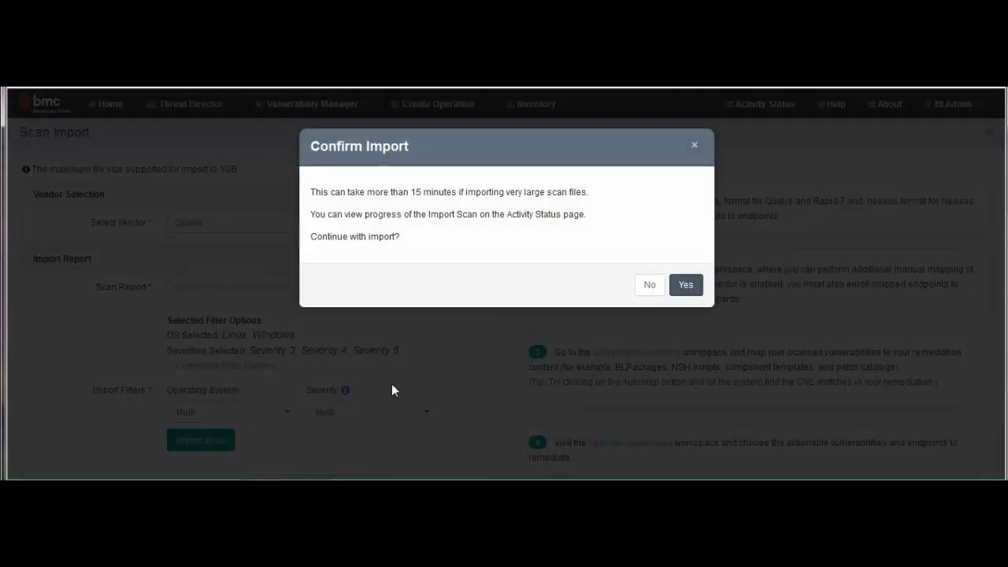
pyautogui.click(689, 288)
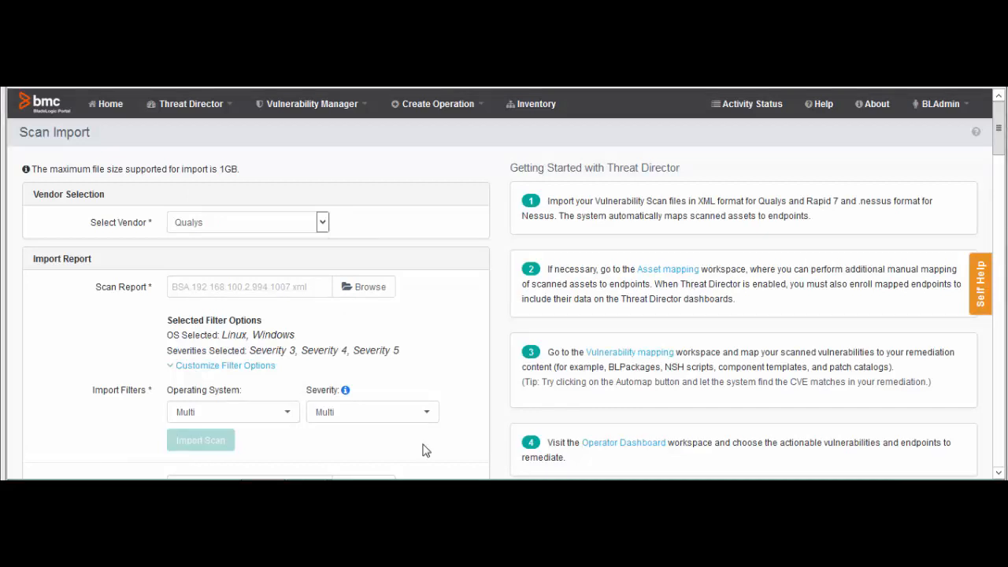
pyautogui.click(753, 105)
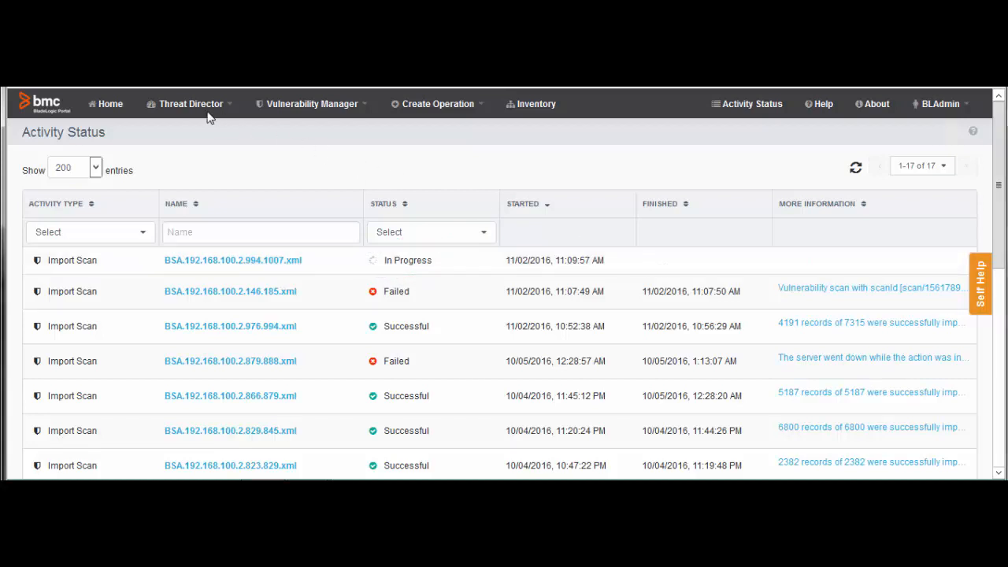
# Enroll the asset z-rhwww-087 from the Threat Director assets list
pyautogui.click(168, 104)
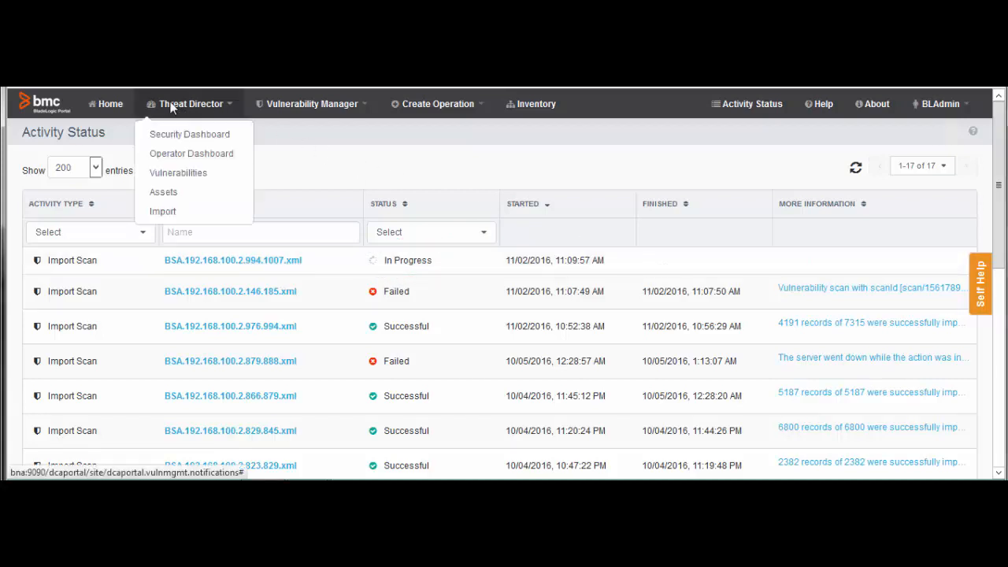
pyautogui.click(159, 195)
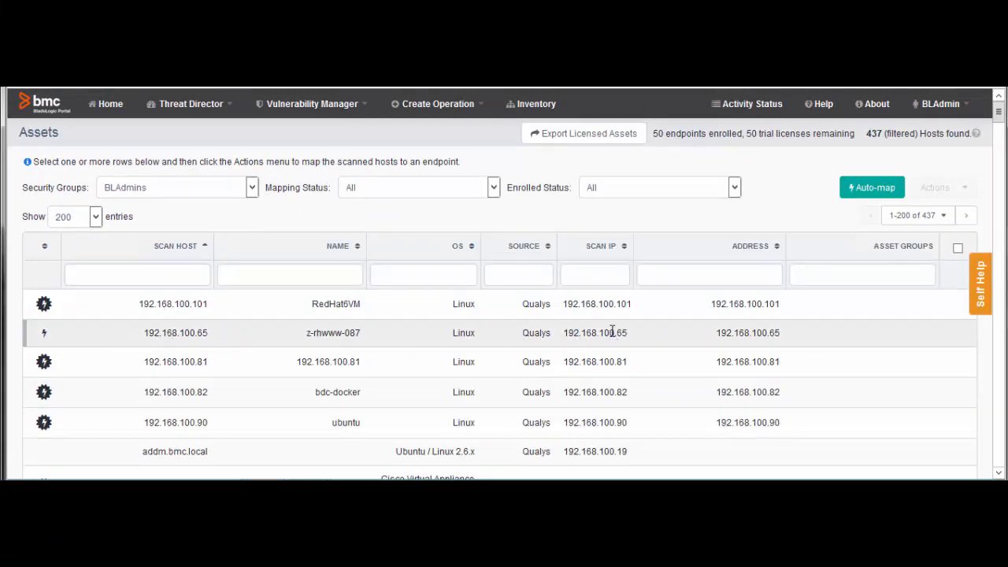
pyautogui.click(732, 331)
pyautogui.click(961, 189)
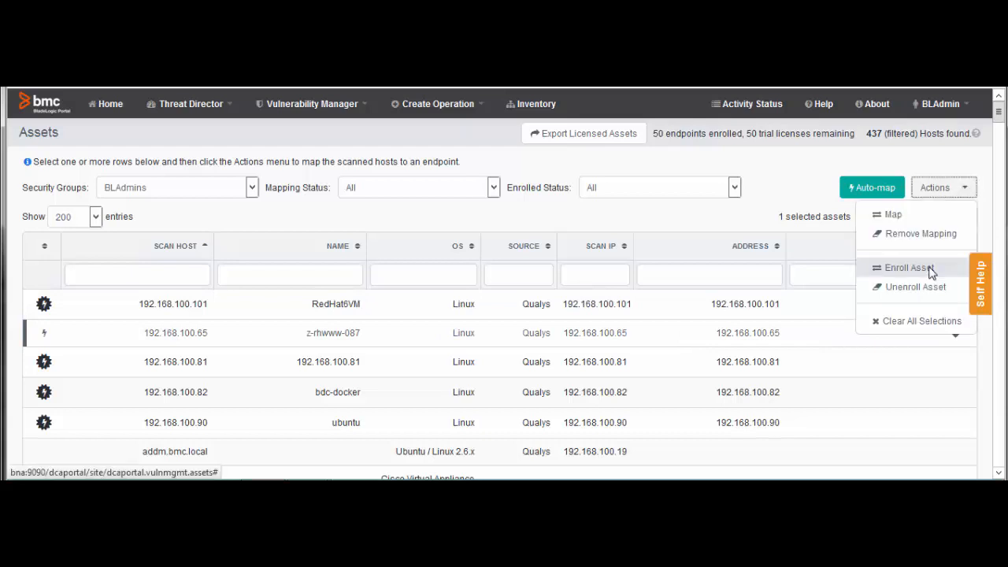
pyautogui.click(935, 269)
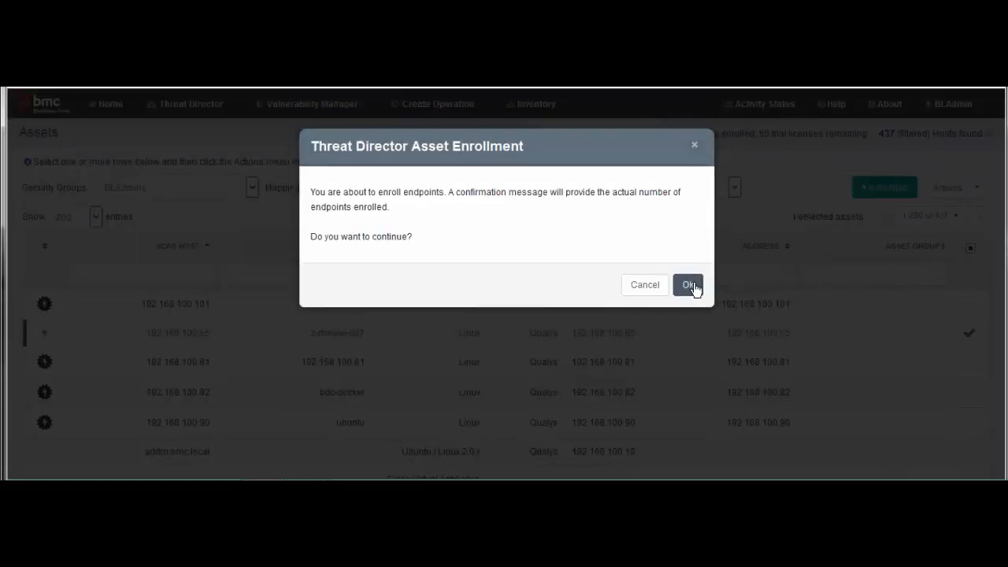
pyautogui.click(691, 286)
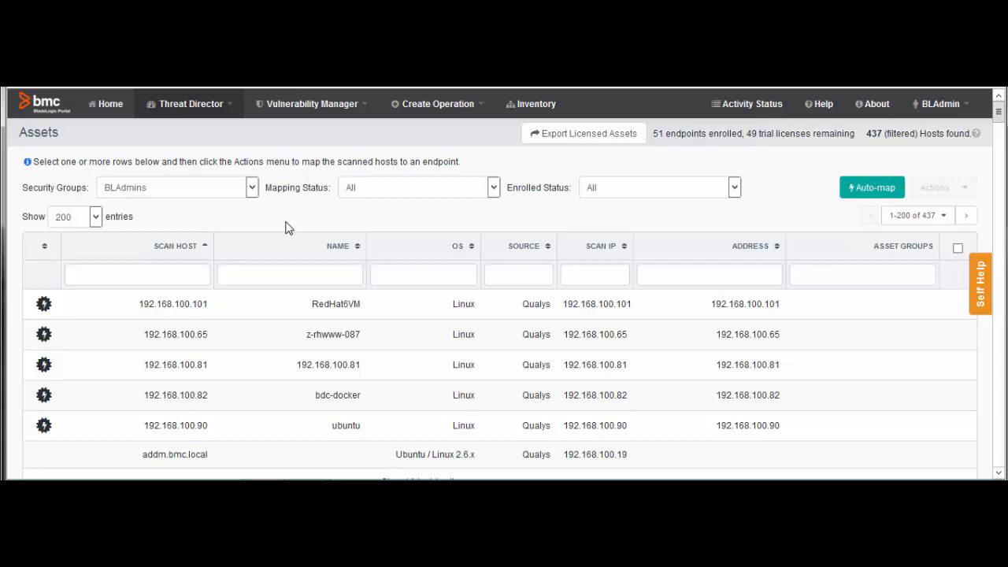
# Auto-map the Threat Director vulnerabilities to remediation content, leaving the update of existing mappings off
pyautogui.click(209, 109)
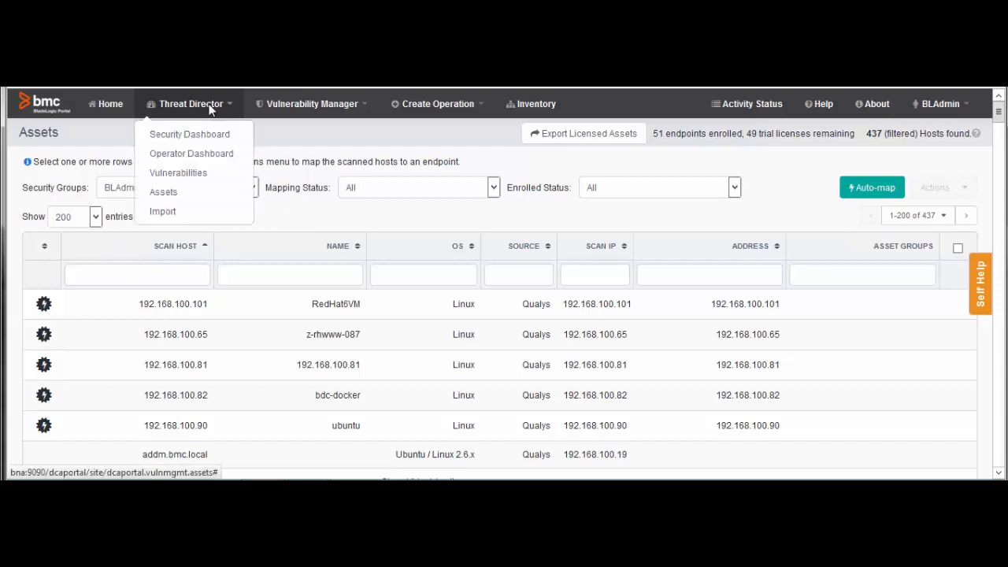
pyautogui.click(203, 174)
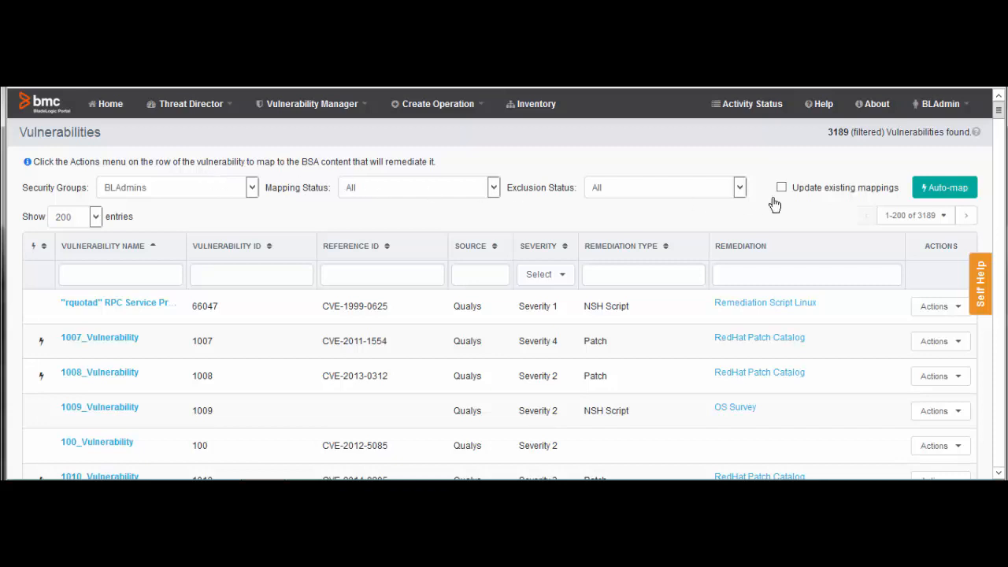
pyautogui.click(942, 193)
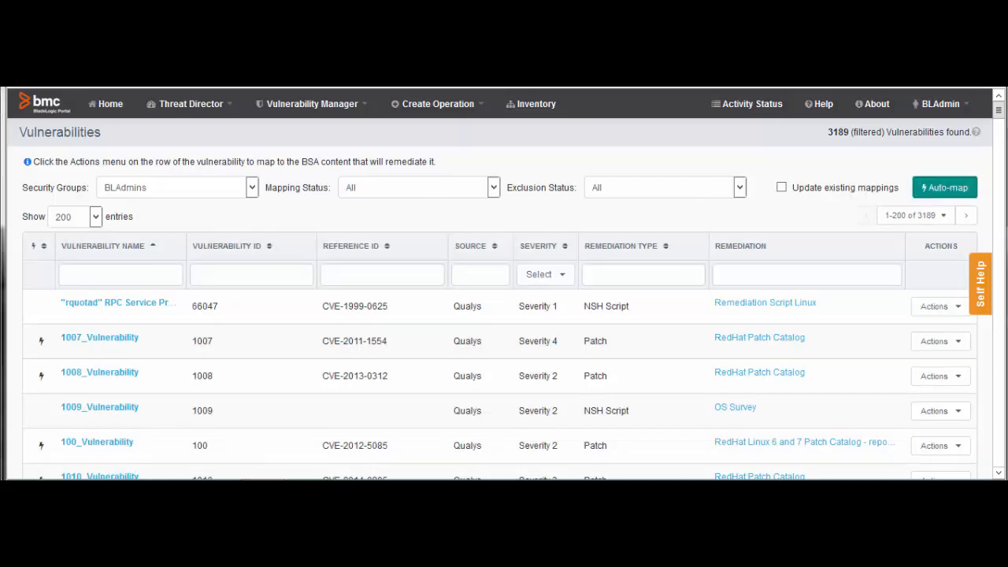
# Filter the vulnerabilities by the name "Remote Management" and open remediation mapping for the matching Remote Management Service vulnerability
pyautogui.click(142, 275)
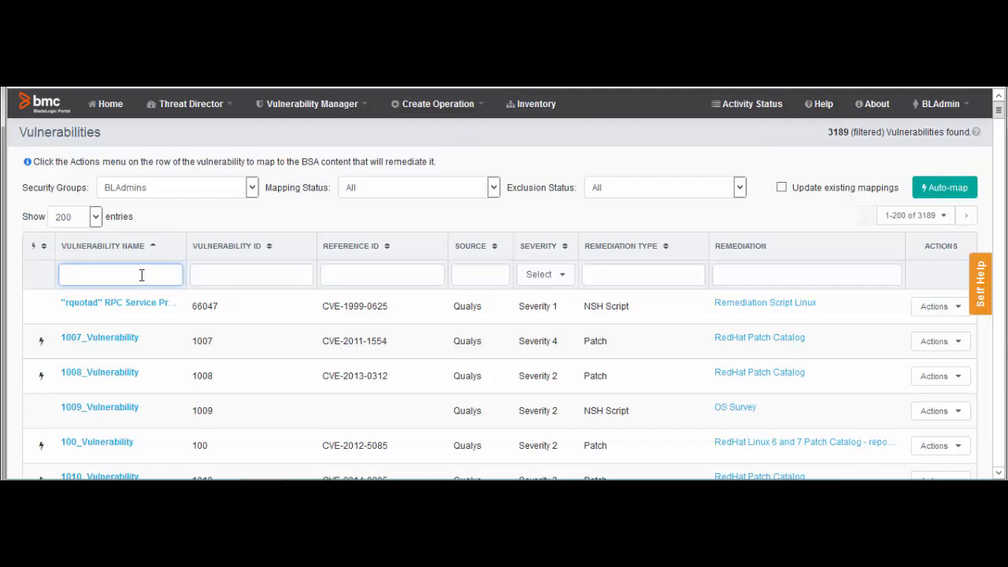
pyautogui.write('Remote Mana')
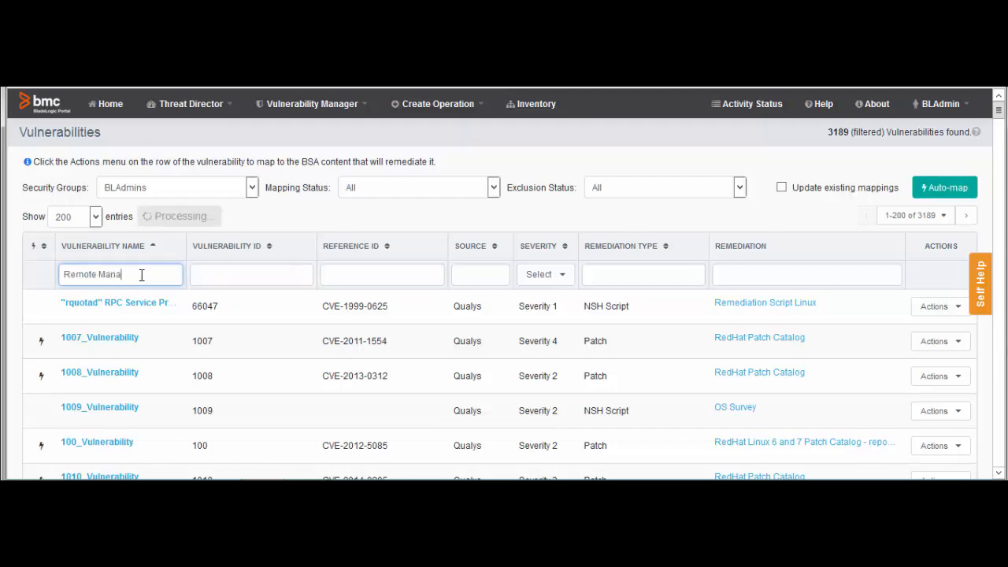
pyautogui.write('gement')
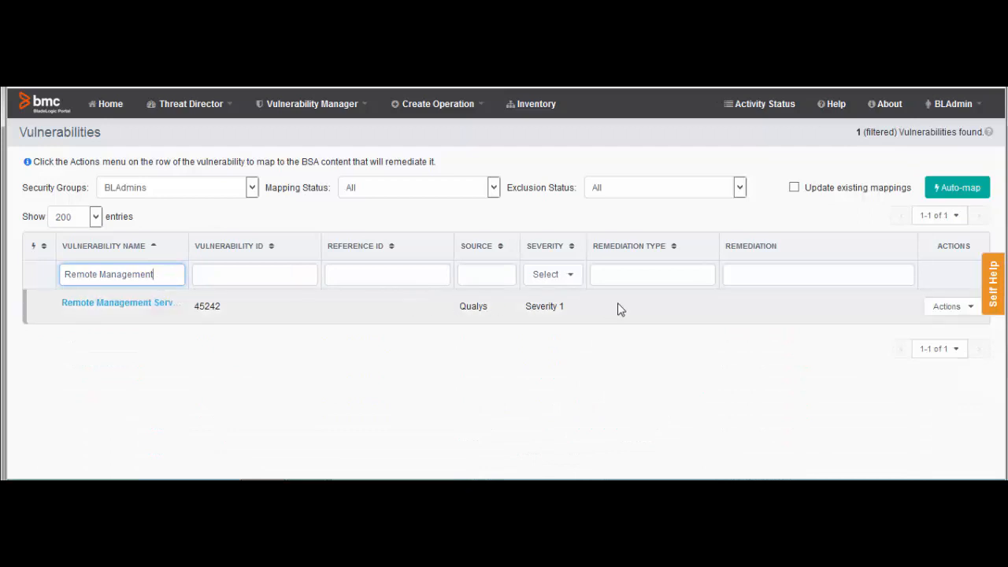
pyautogui.click(951, 308)
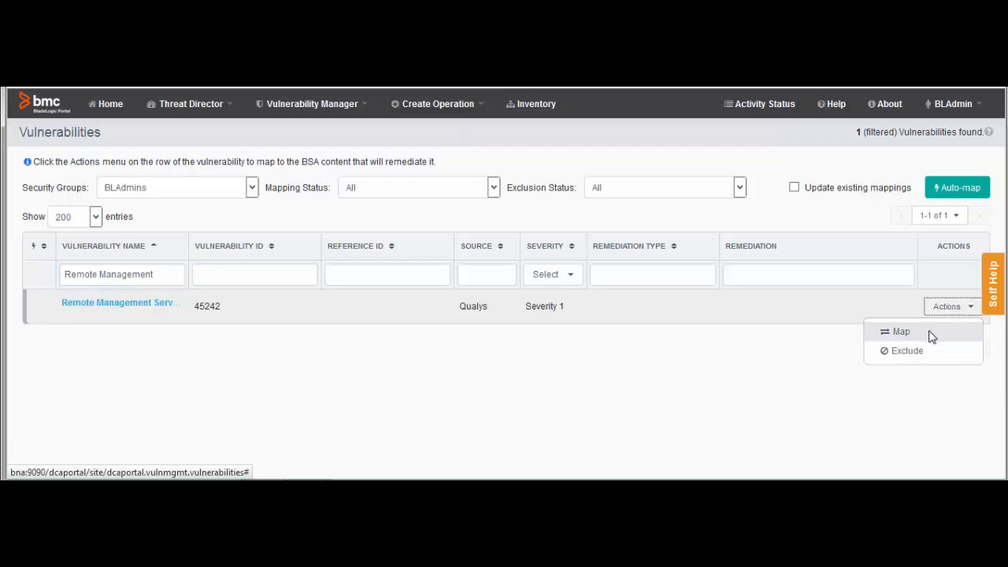
pyautogui.click(930, 333)
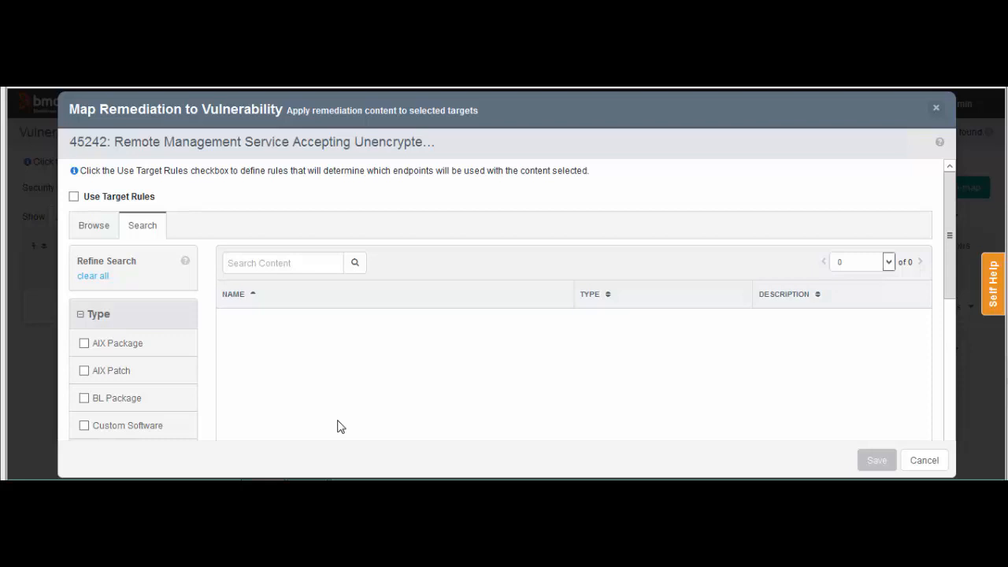
# Enable target rules that require all criteria to be true, with the first criterion as OS contains "Windows"
pyautogui.click(73, 198)
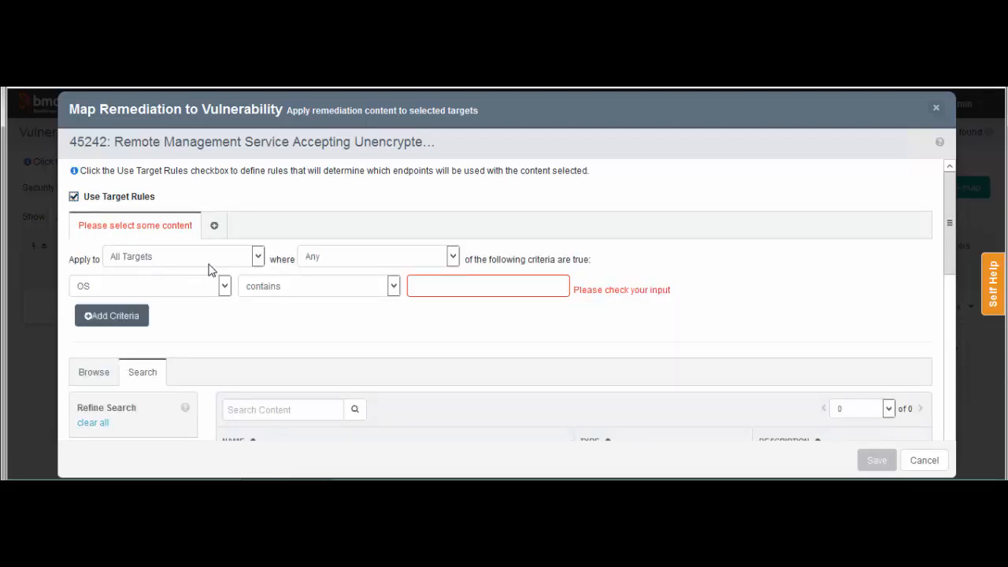
pyautogui.click(452, 259)
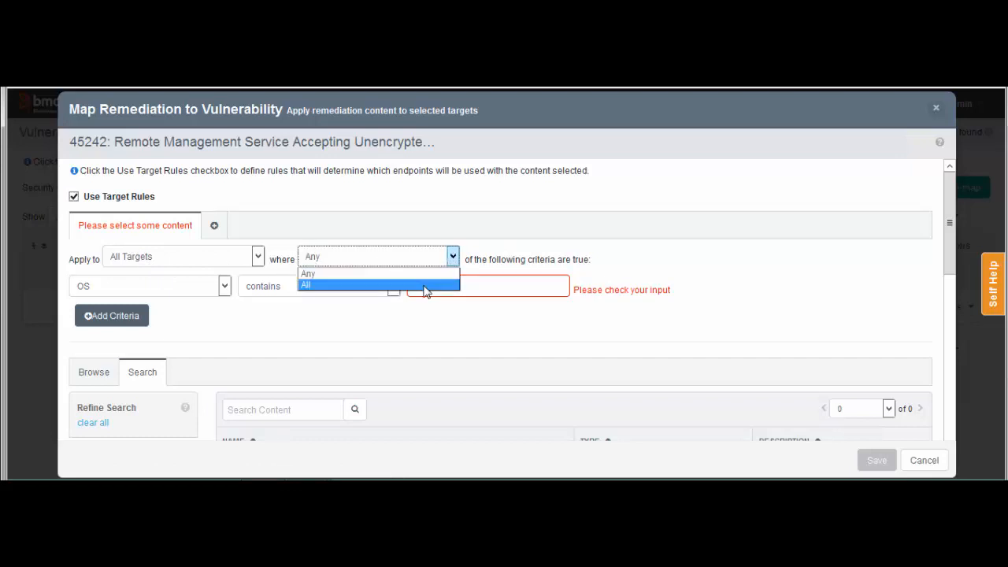
pyautogui.click(424, 286)
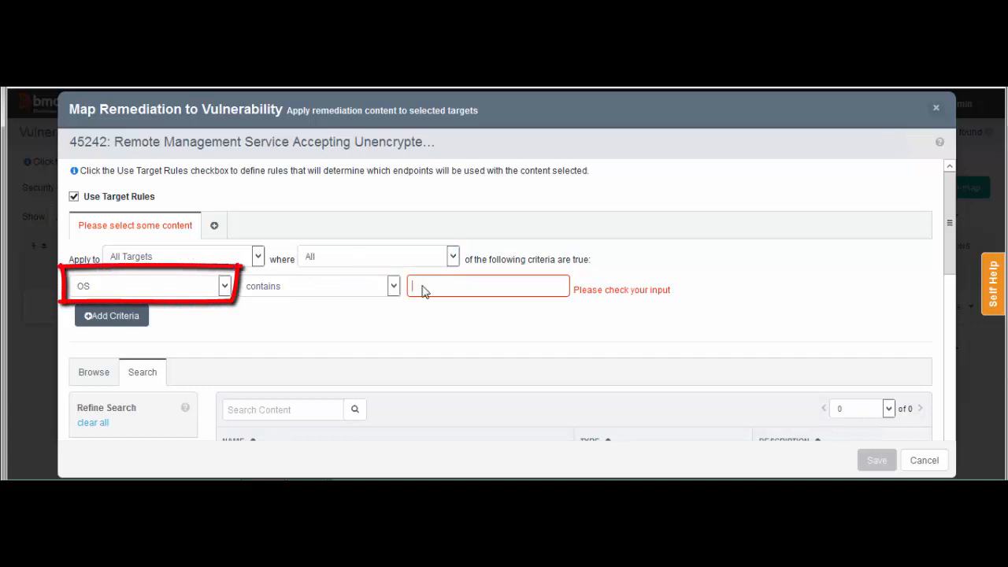
pyautogui.click(425, 286)
pyautogui.write('Windows')
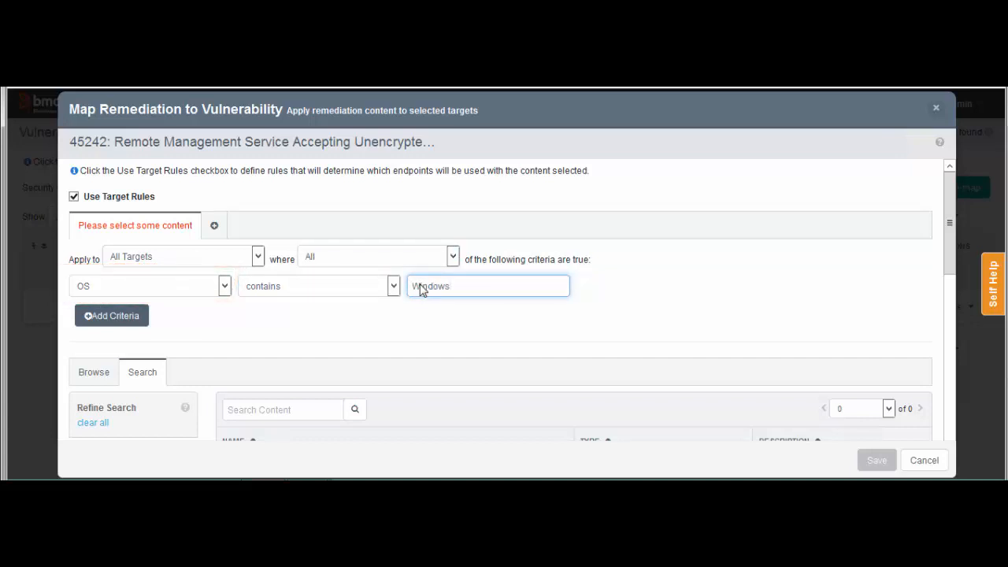
# Add a second target criterion requiring OS Platform to contain "x86_64"
pyautogui.click(128, 320)
pyautogui.click(225, 316)
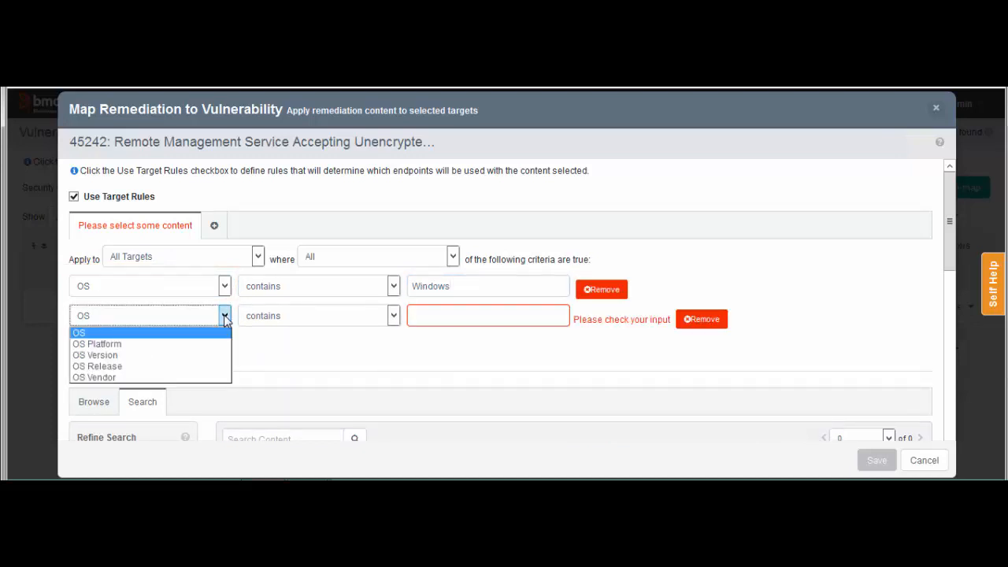
pyautogui.click(203, 351)
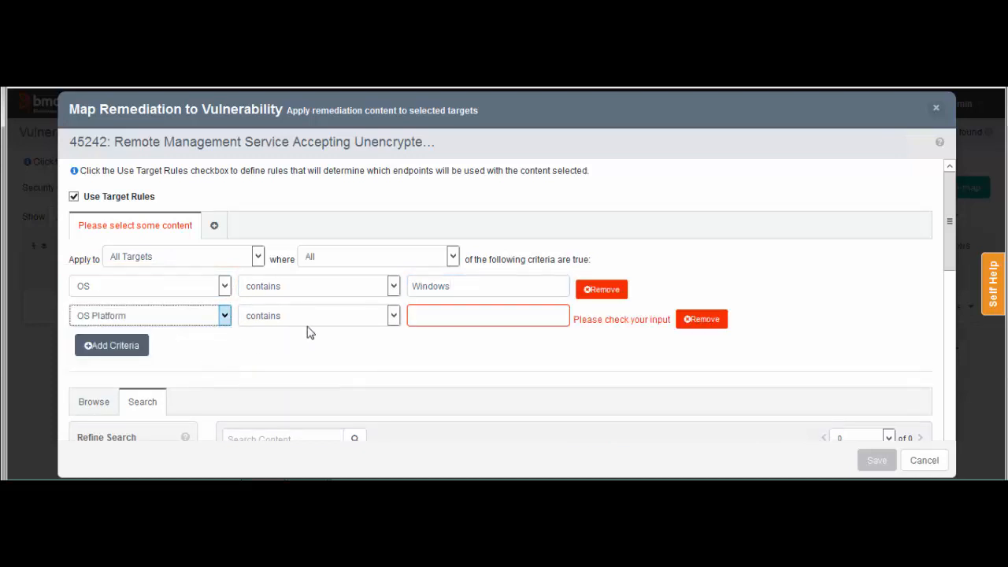
pyautogui.click(437, 322)
pyautogui.write('x86_64')
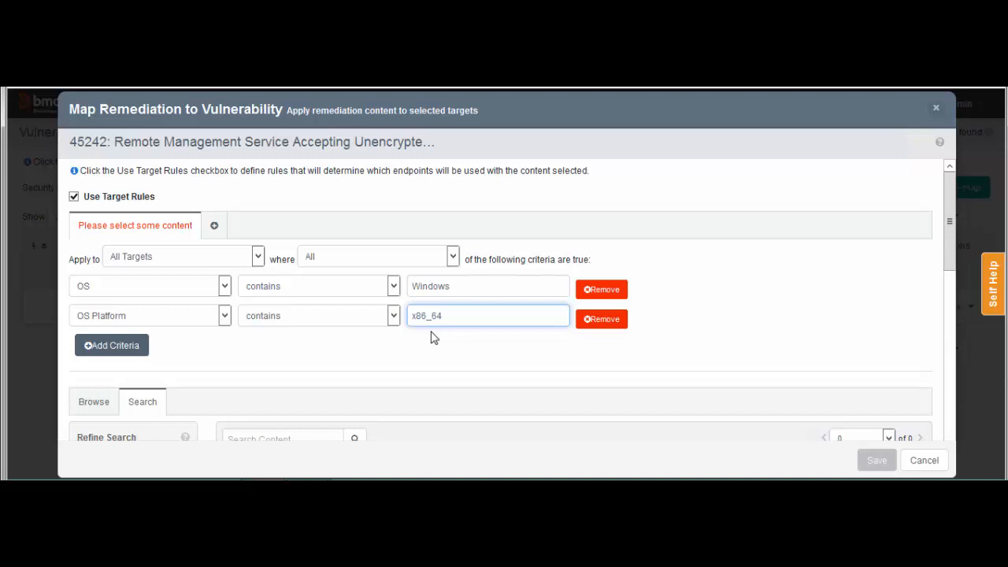
pyautogui.click(743, 315)
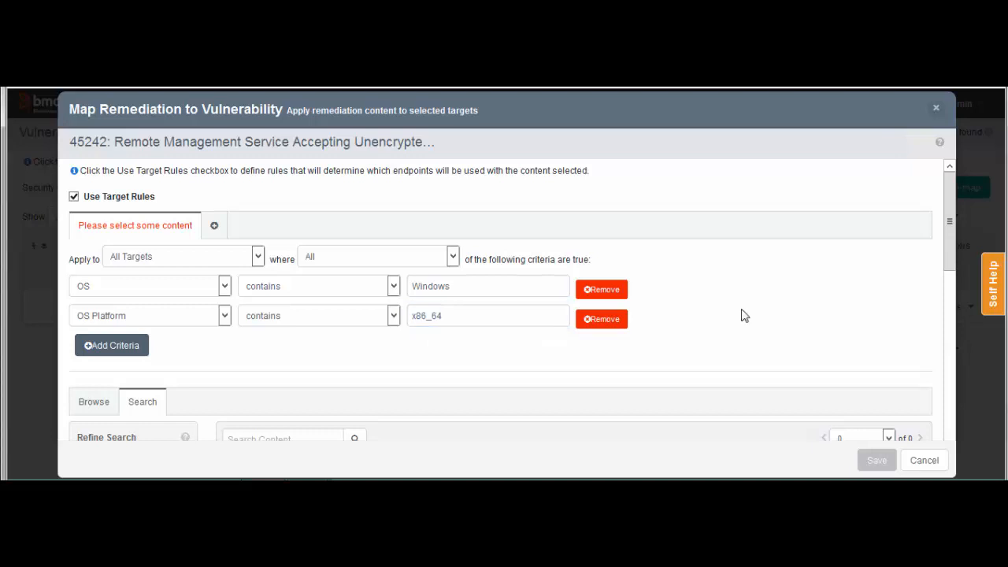
# Search the remediation content for "Cookbook"
pyautogui.scroll(-1, 743, 315)
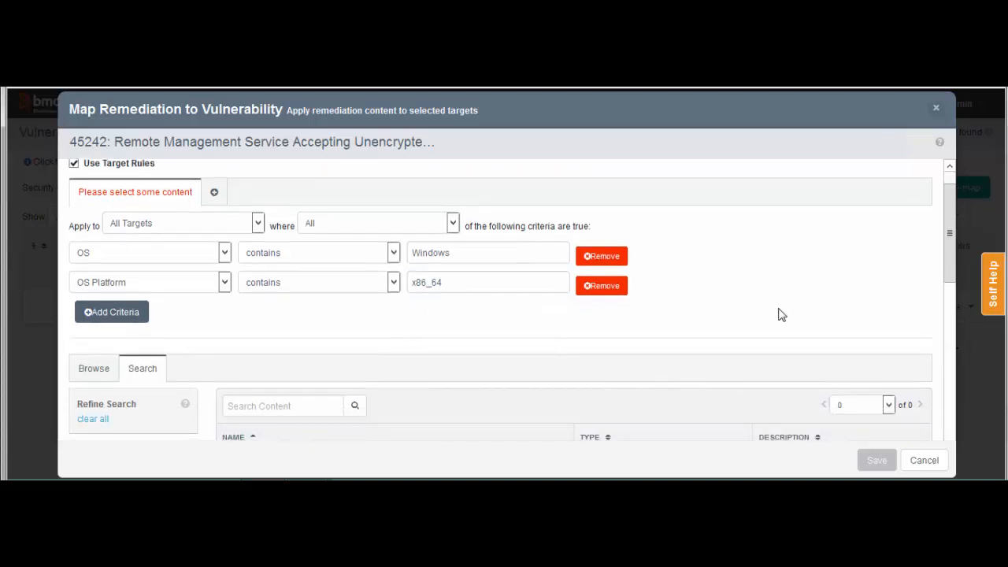
pyautogui.scroll(-1, 778, 315)
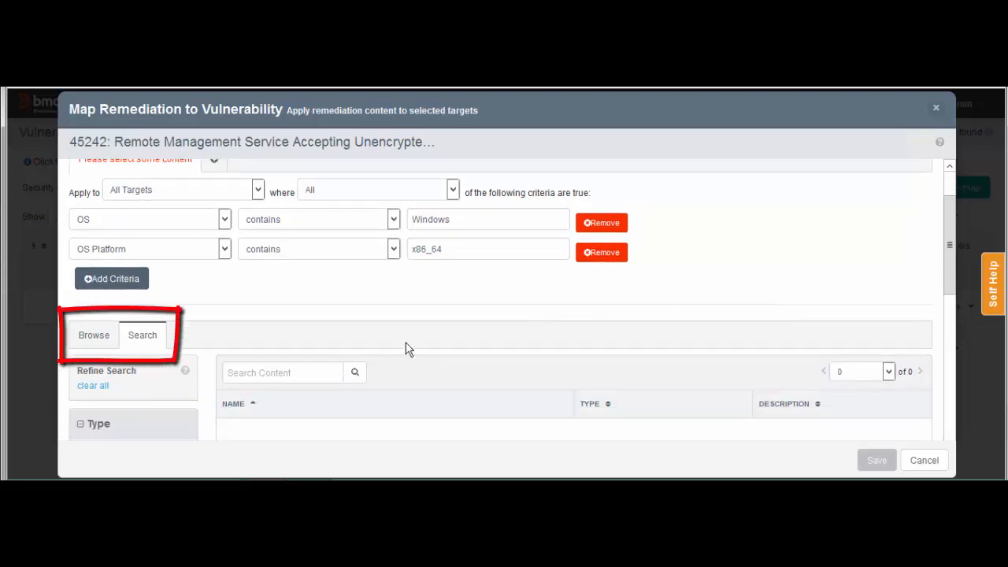
pyautogui.click(289, 376)
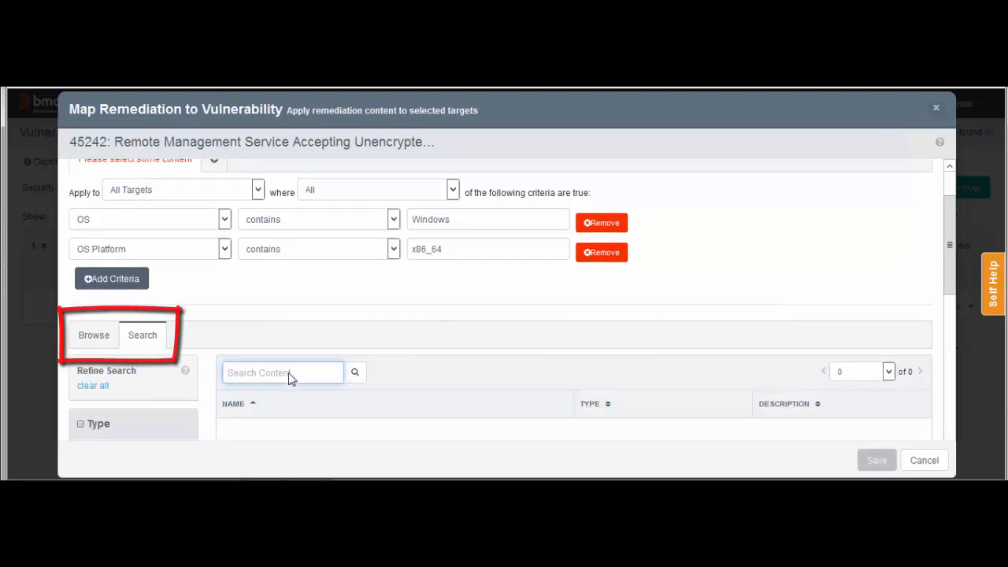
pyautogui.write('Cookbook')
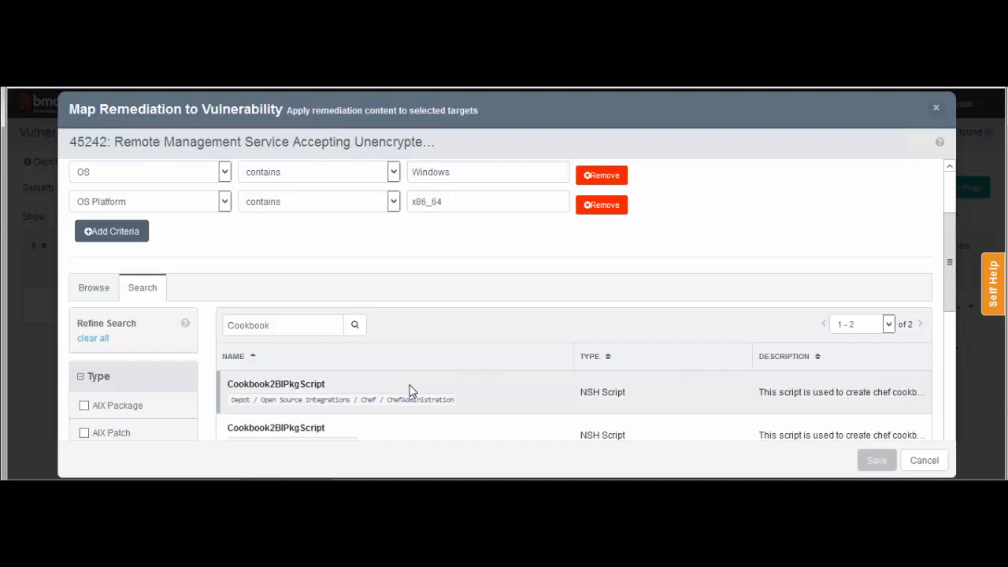
# Select the Cookbook2BlPkgScript NSH script in Depot / Open Source Integrations / Chef / ChefAdministration as the remediation and save the mapping
pyautogui.click(410, 390)
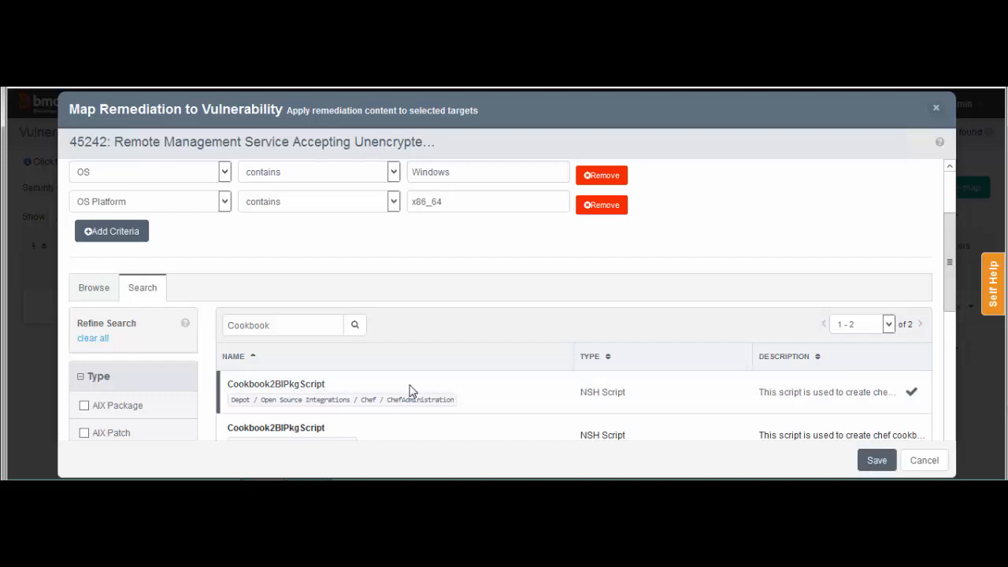
pyautogui.click(877, 460)
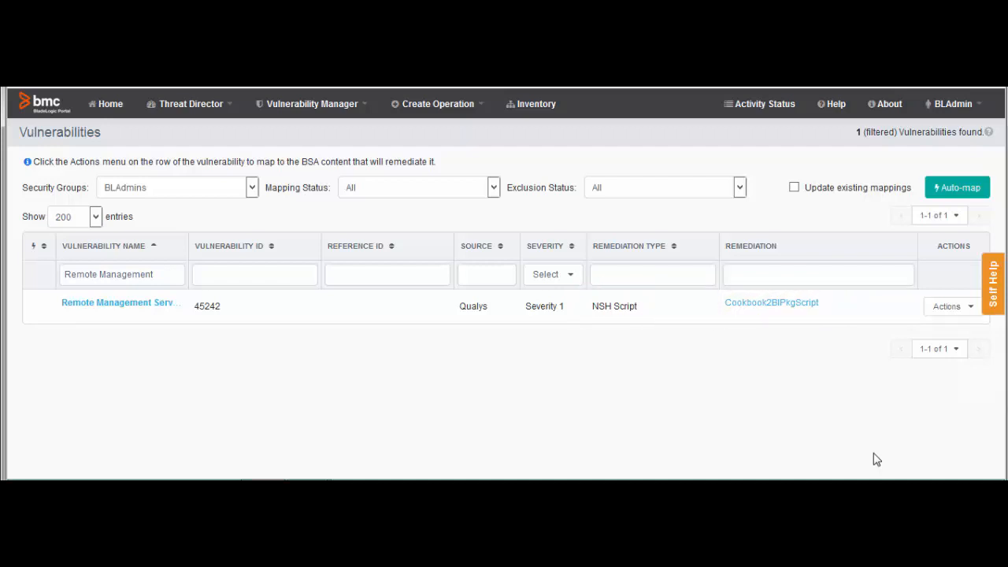
# View the Security Dashboard and the Operator Dashboard of Threat Director
pyautogui.click(223, 110)
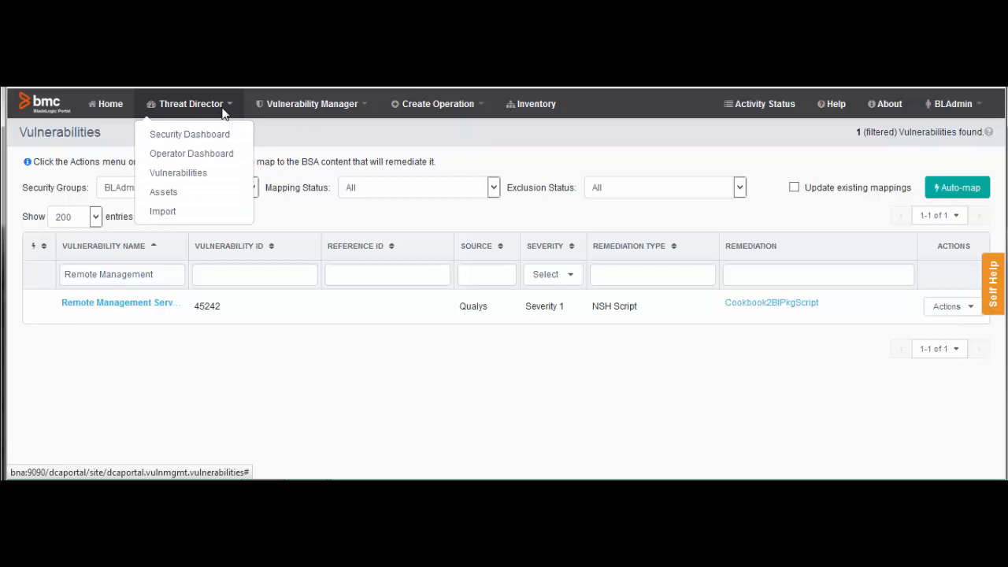
pyautogui.click(226, 140)
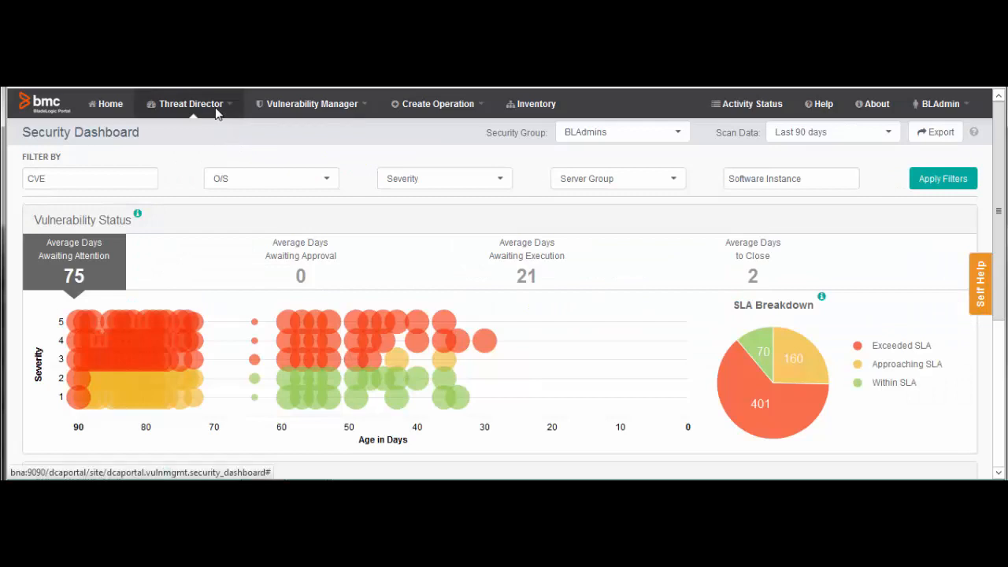
pyautogui.click(217, 115)
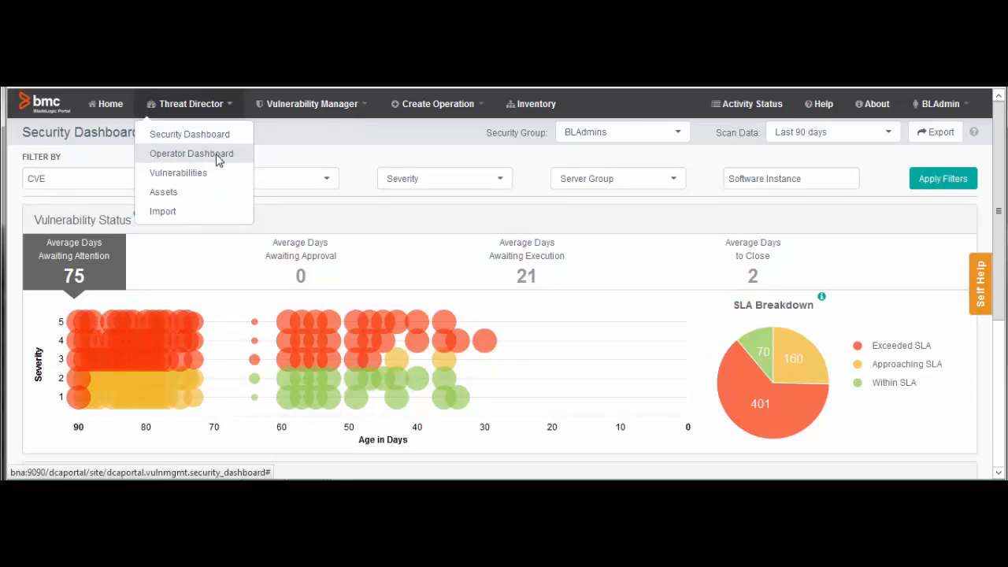
pyautogui.click(219, 160)
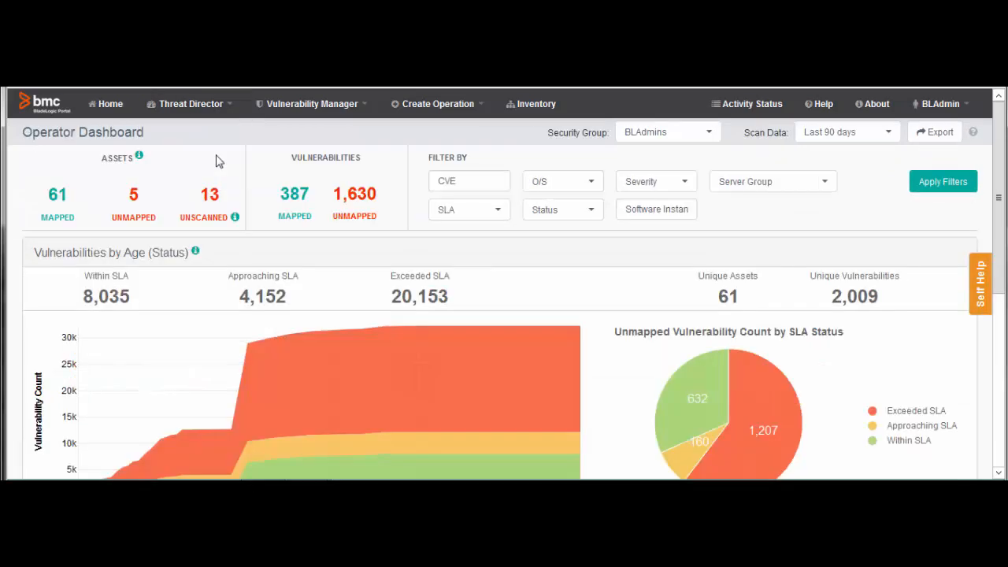